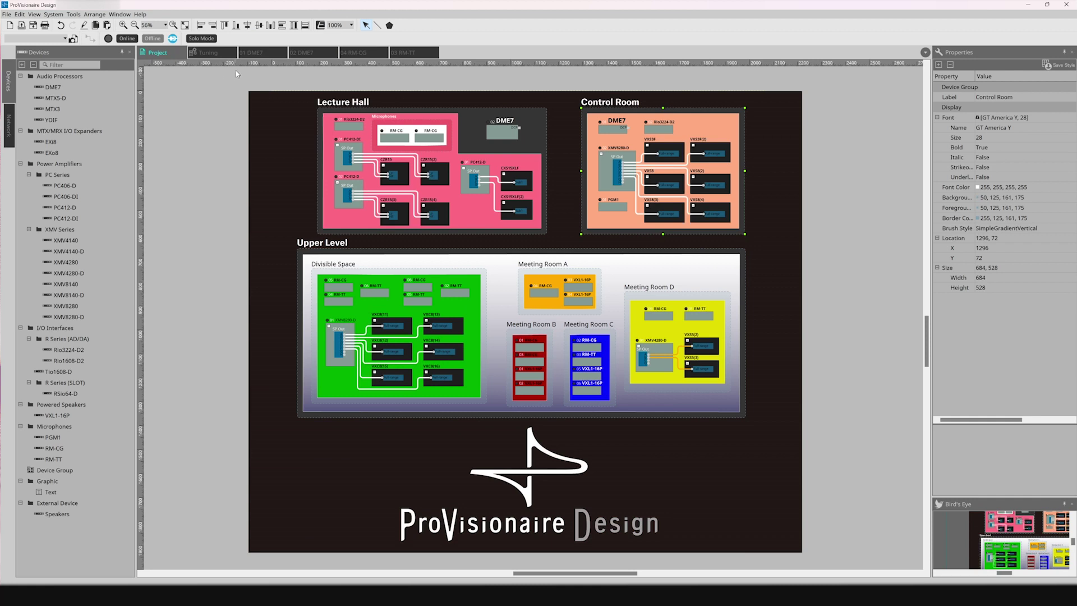
# View the Control Room DME schematic's first Dante In signal path, then the Lecture Hall DME schematic.
pyautogui.click(262, 53)
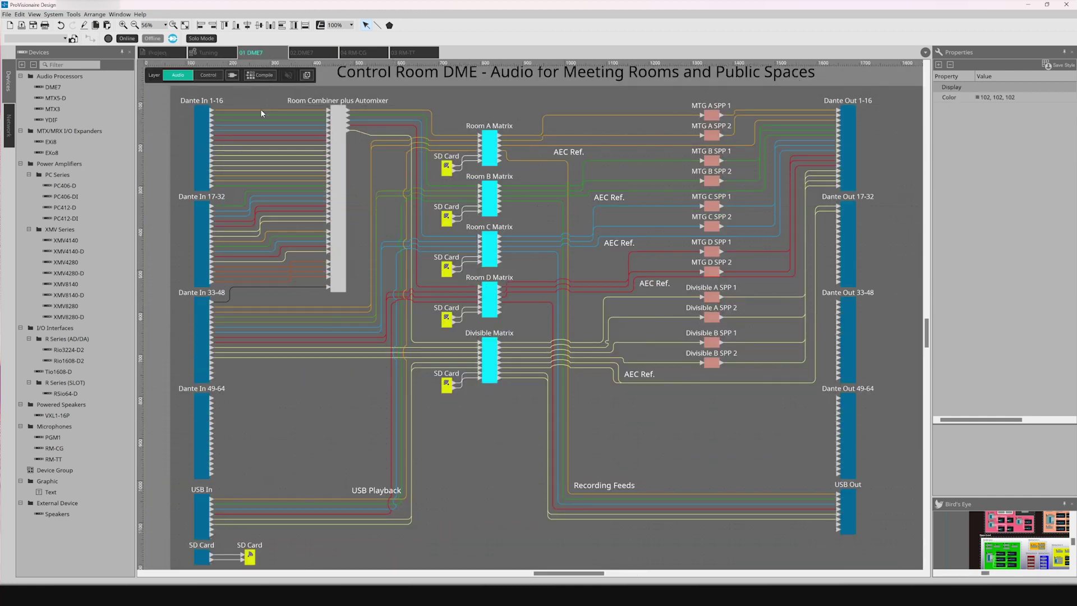
pyautogui.click(261, 108)
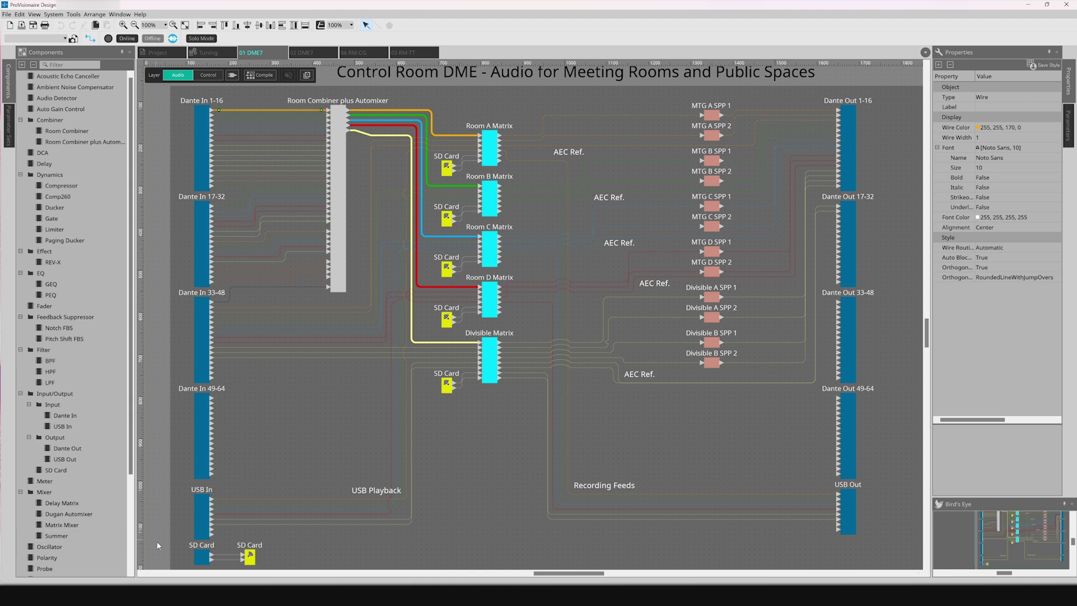
pyautogui.click(318, 50)
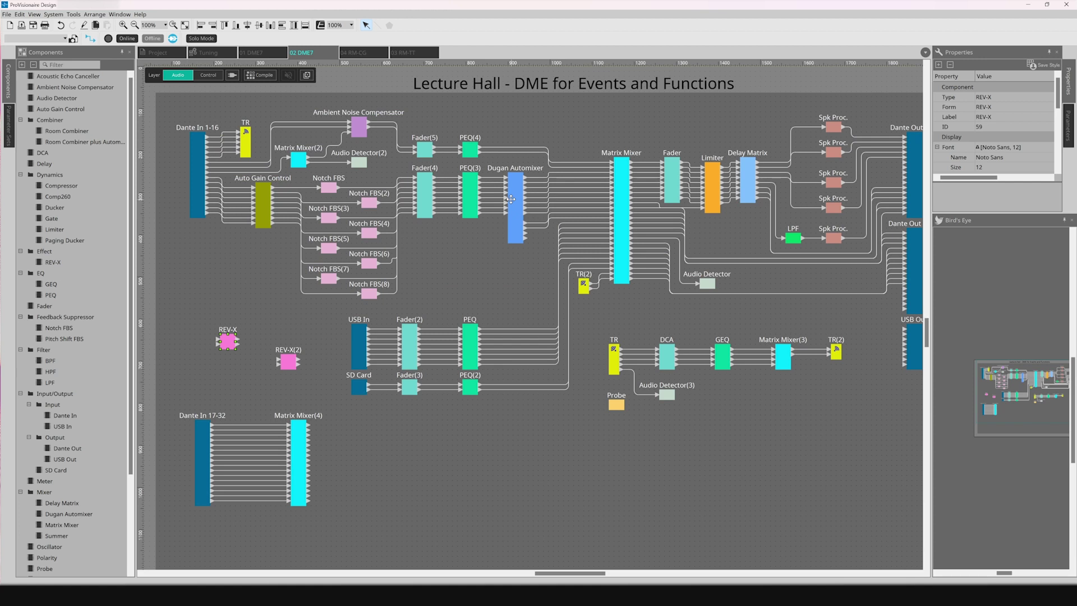
# Assign Dugan Automixer channels 3 and 4 to their own automix groups c and d.
pyautogui.doubleClick(511, 198)
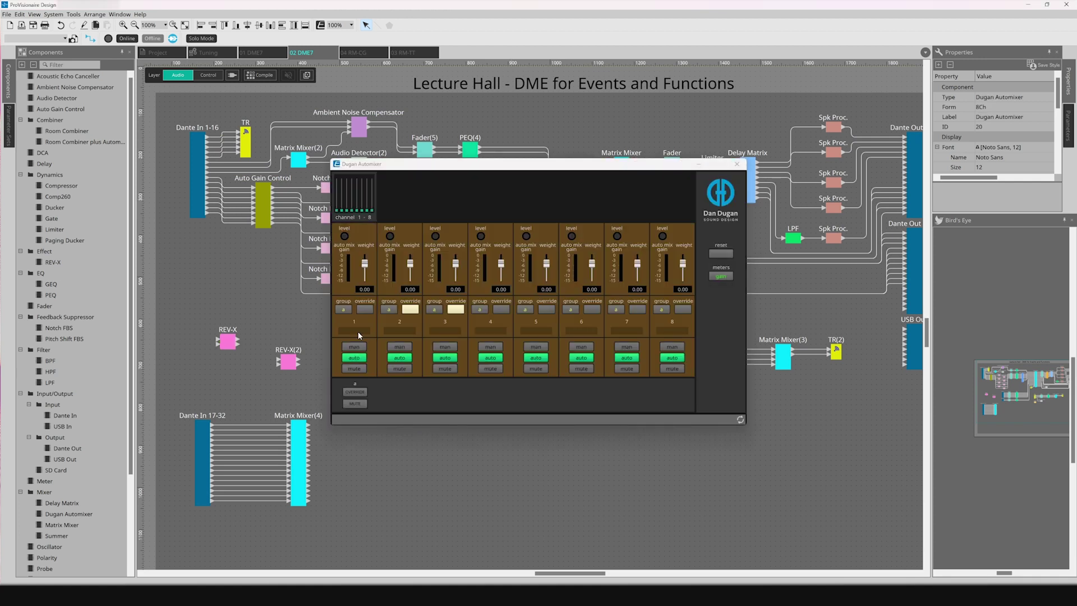
pyautogui.click(432, 311)
pyautogui.click(477, 311)
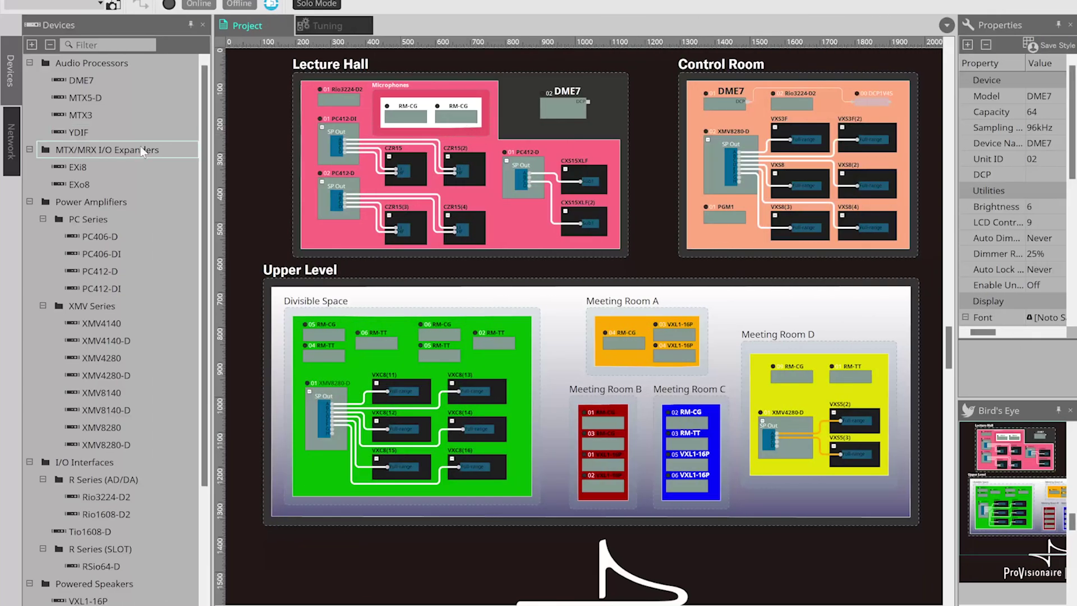
pyautogui.scroll(-3, 142, 151)
pyautogui.scroll(3, 142, 151)
# Set the Lecture Hall DME7's REV-X reverb type to HALL.
pyautogui.doubleClick(558, 101)
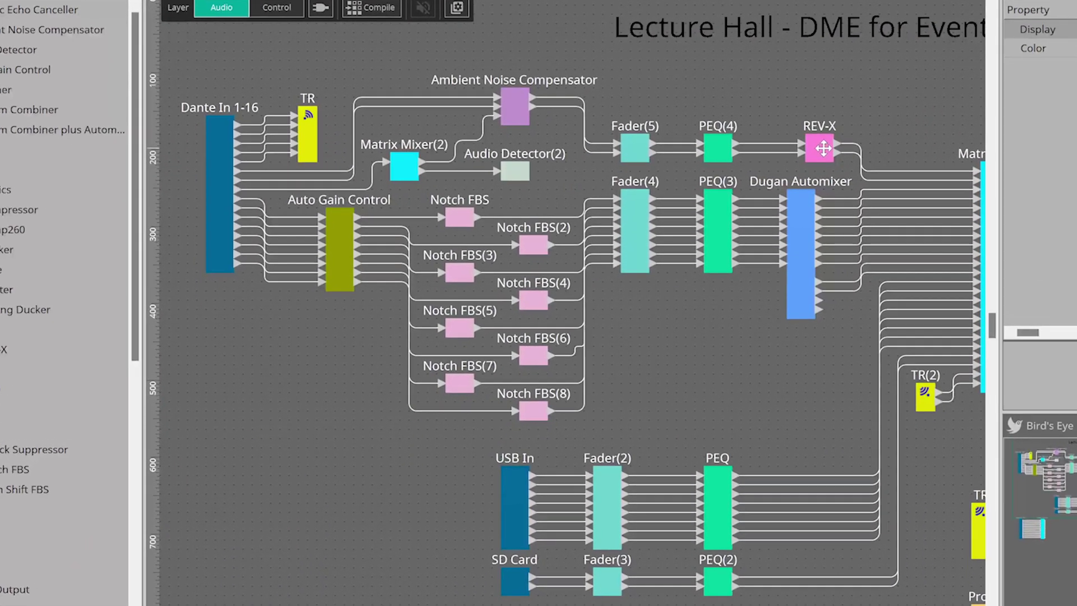
pyautogui.doubleClick(800, 179)
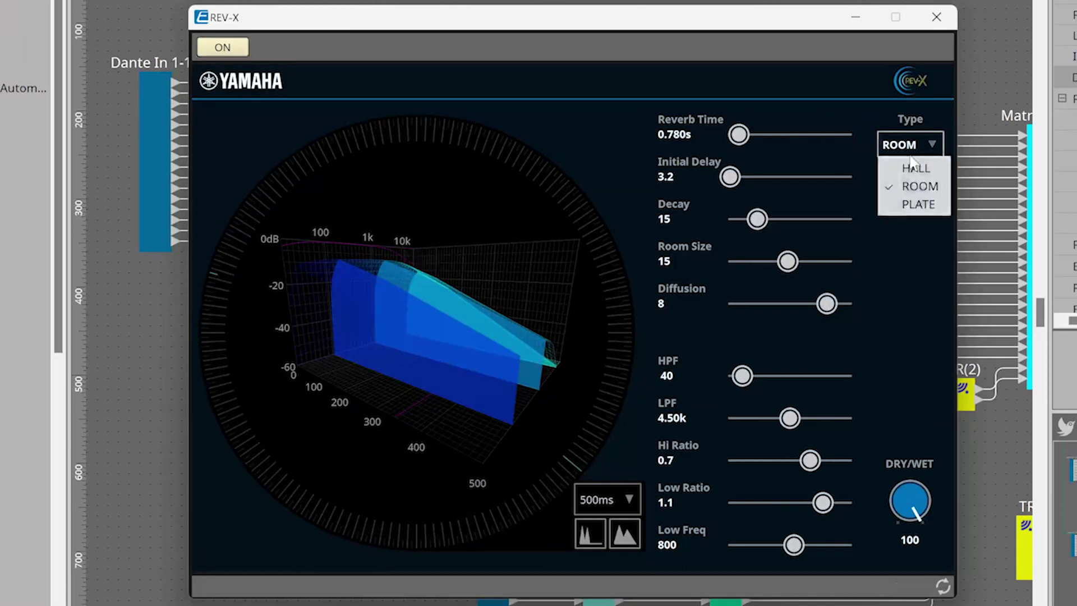
pyautogui.click(916, 170)
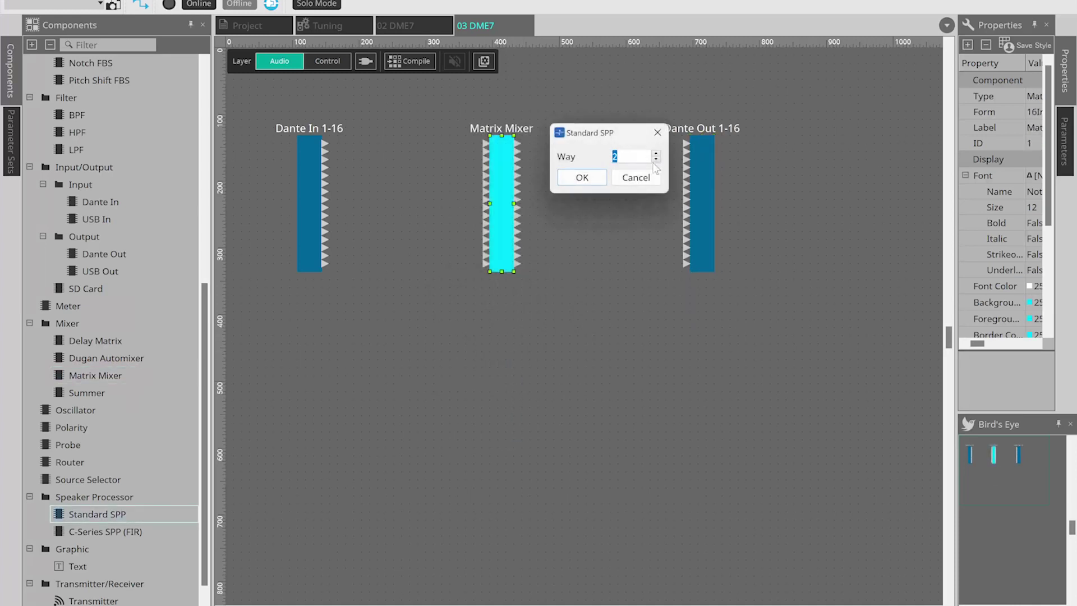
# Place eight Standard SPP processors, arrange them, and load the VXS3S speaker preset.
pyautogui.click(581, 177)
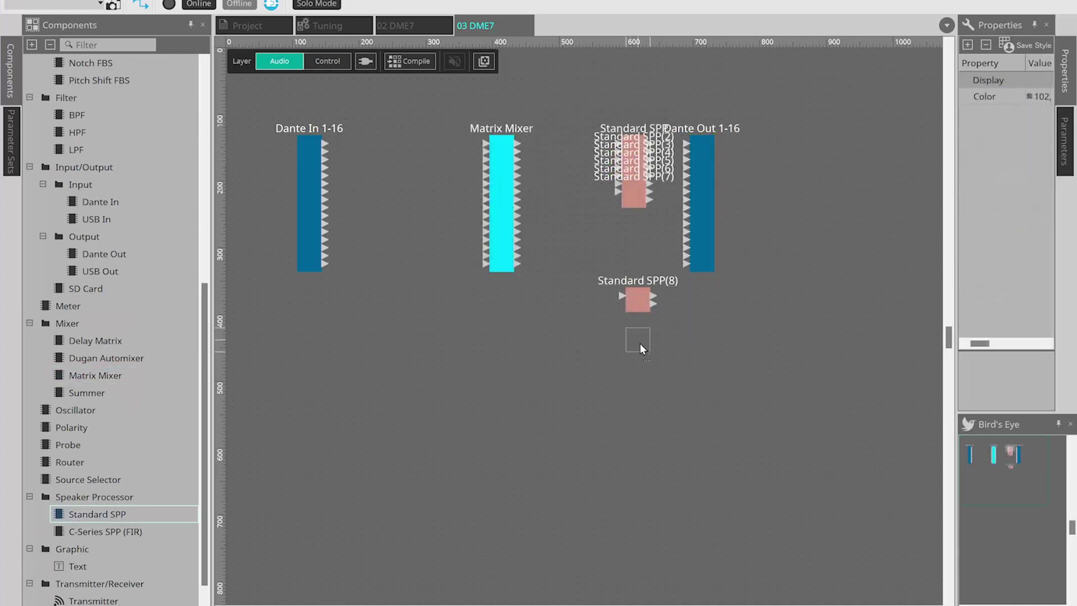
pyautogui.moveTo(638, 301); pyautogui.dragTo(639, 362)
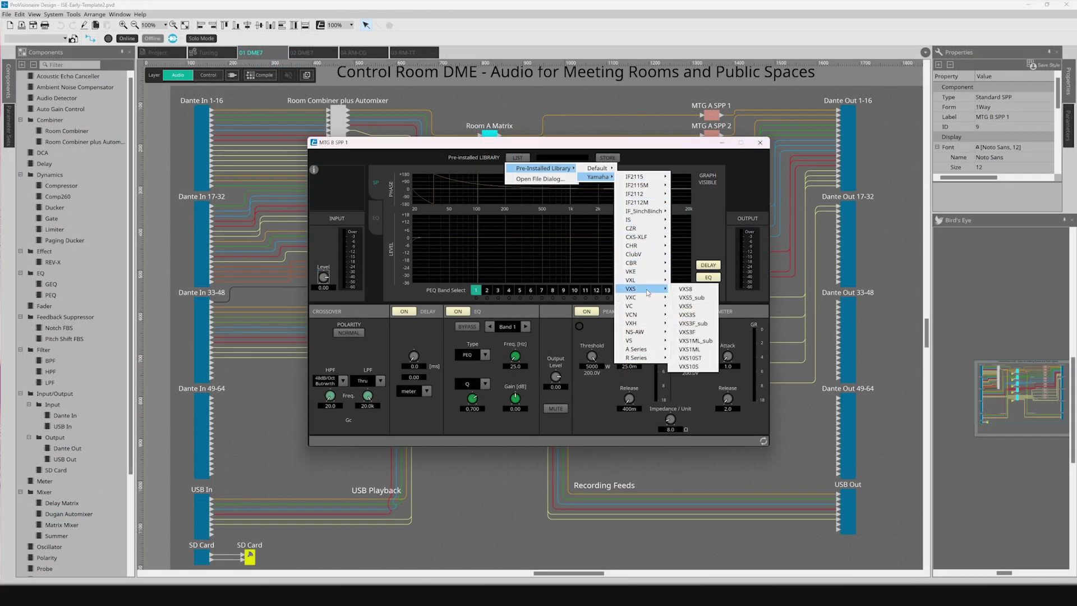
pyautogui.click(683, 316)
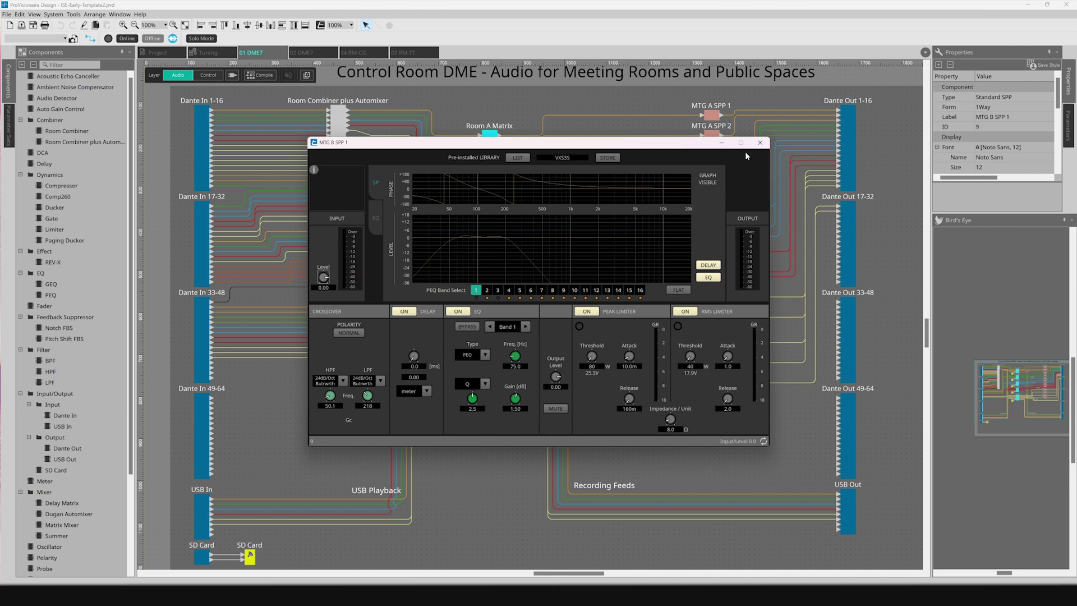
pyautogui.click(760, 142)
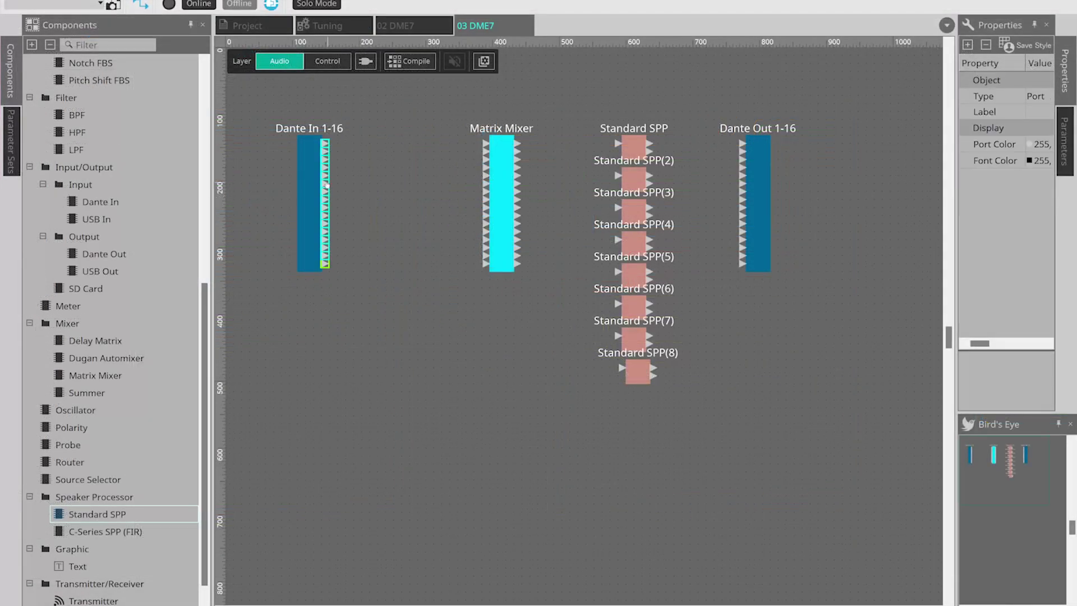
# Wire Dante In to the Matrix Mixer, mixer outputs to the eight SPPs, and SPP outputs to Dante Out.
pyautogui.moveTo(327, 144); pyautogui.dragTo(485, 144)
pyautogui.moveTo(498, 104); pyautogui.dragTo(539, 278)
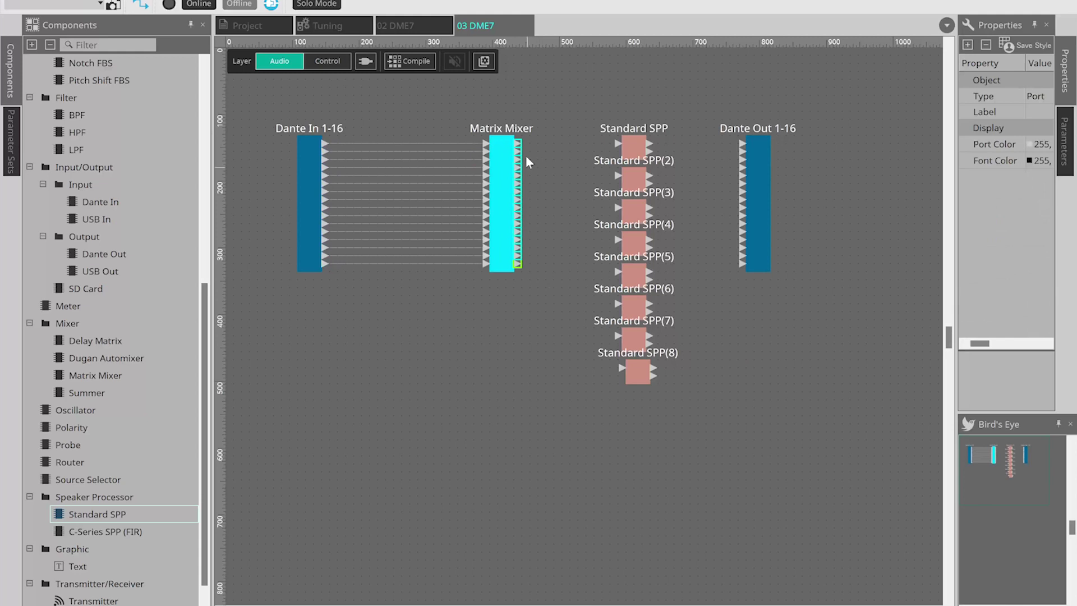
pyautogui.moveTo(608, 143); pyautogui.dragTo(609, 144)
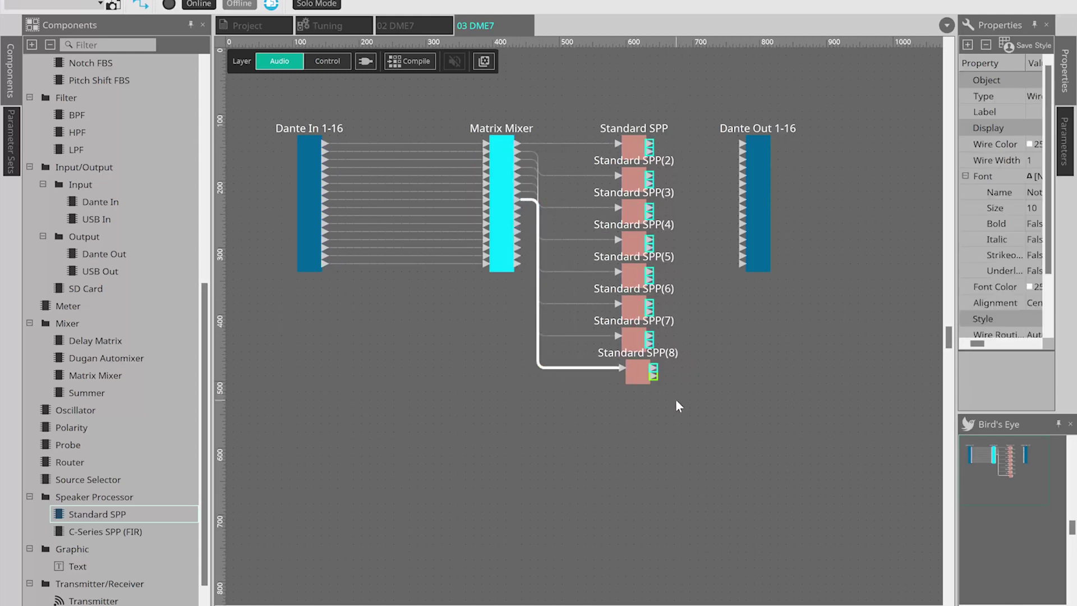
pyautogui.click(651, 146)
pyautogui.moveTo(734, 149); pyautogui.dragTo(738, 147)
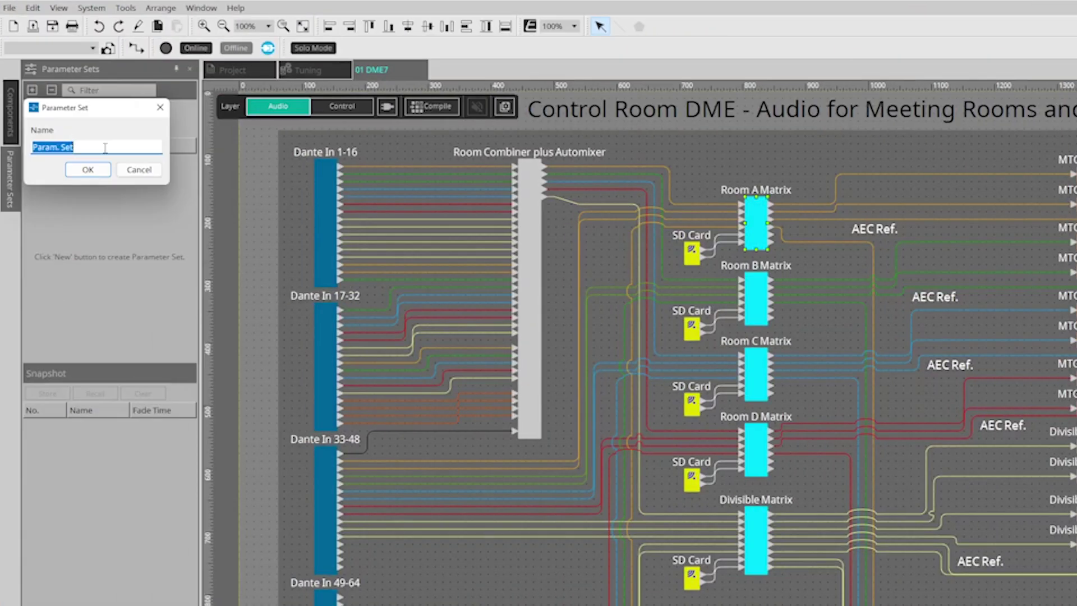
# Confirm the Control Rm Matrix parameter set and begin storing its first snapshot.
pyautogui.click(107, 169)
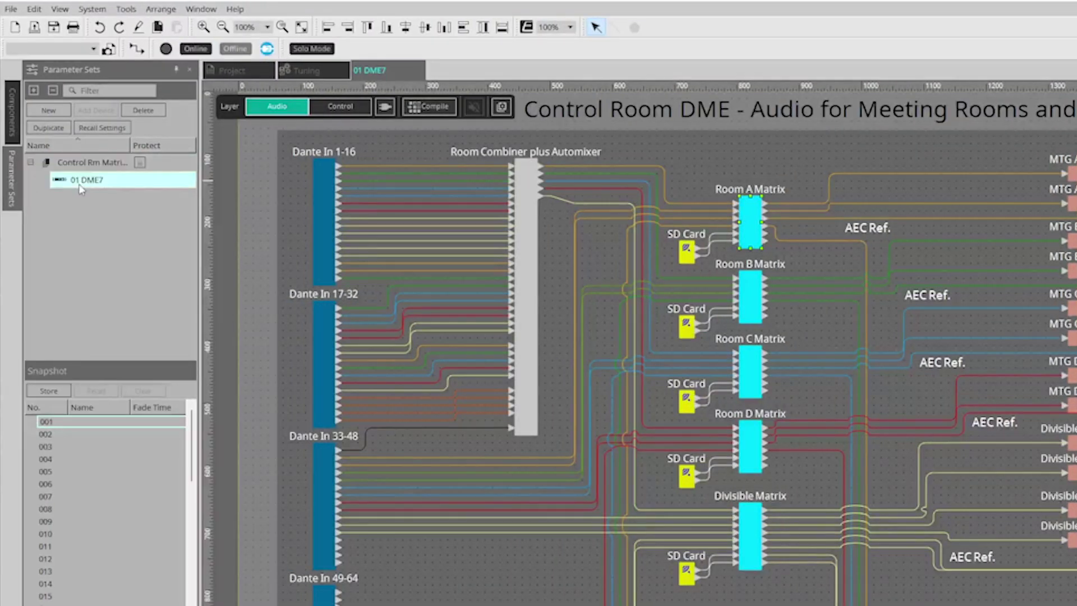
pyautogui.click(48, 391)
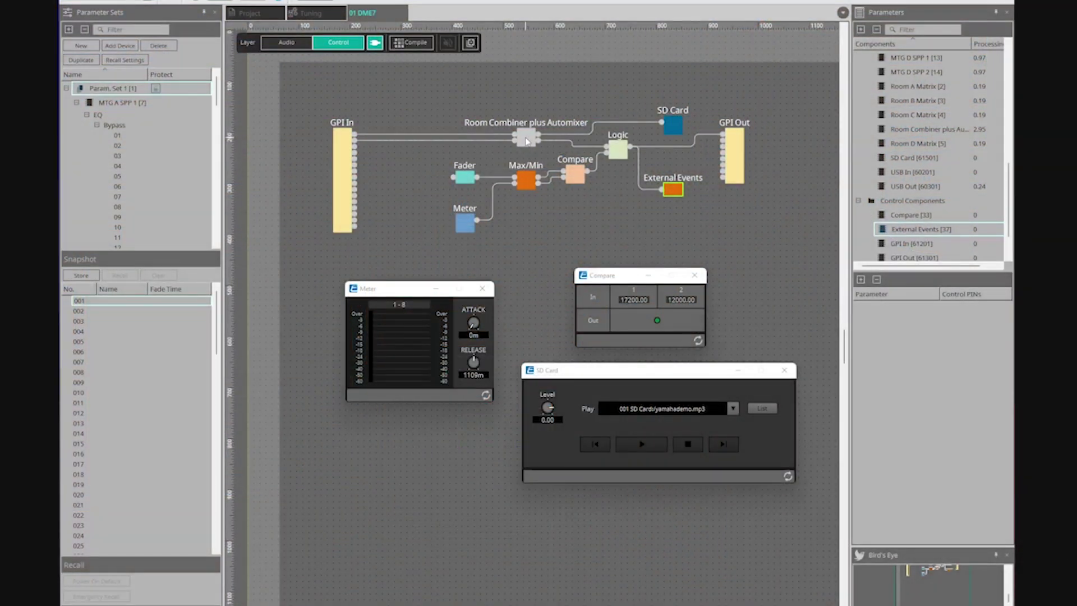
# Bring up the Room Combiner and GPI In settings and choose port 1's input type.
pyautogui.doubleClick(527, 141)
pyautogui.doubleClick(343, 177)
pyautogui.click(469, 205)
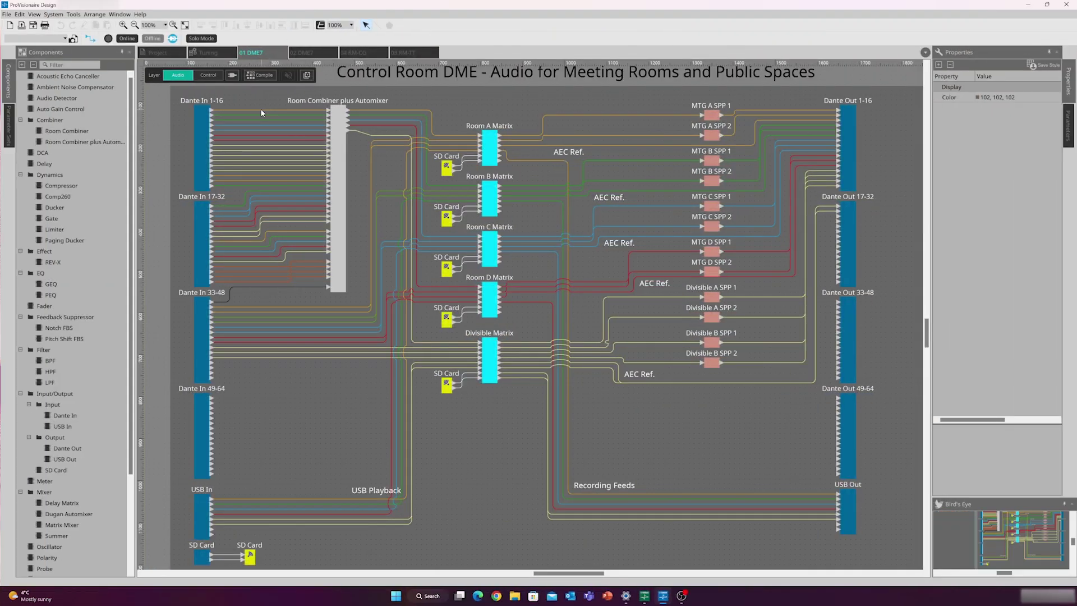
pyautogui.click(217, 553)
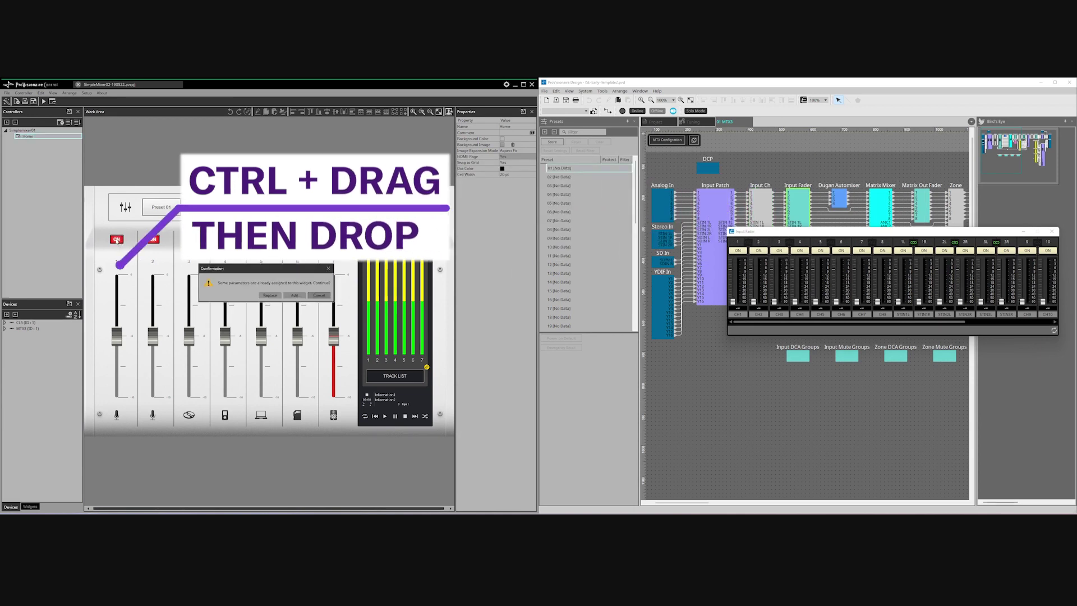
# Replace the channel 1 ON widget's assignment with the dragged MTX input parameter.
pyautogui.click(273, 296)
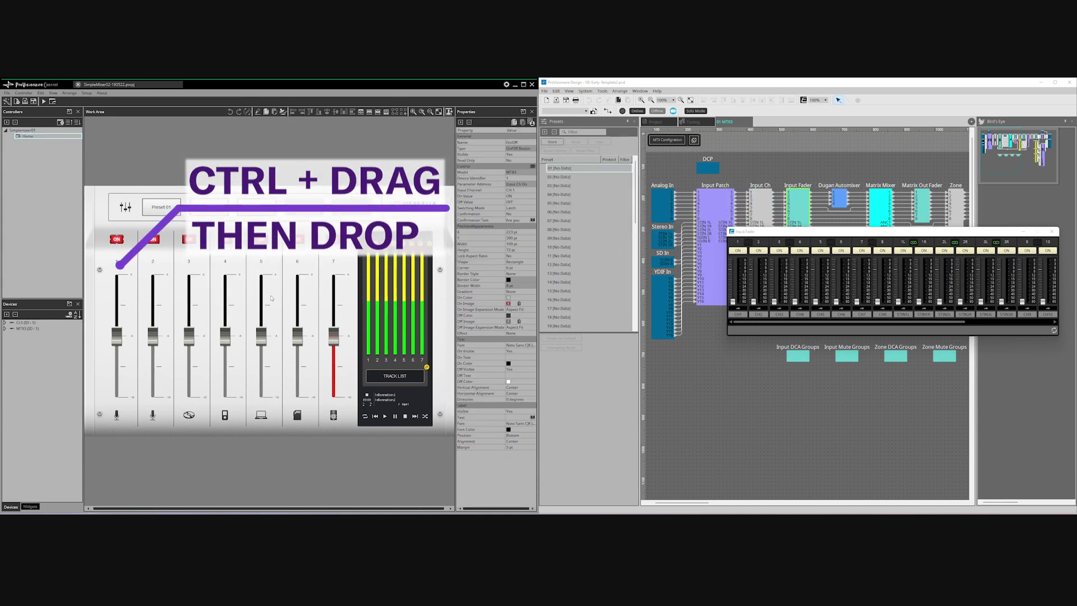